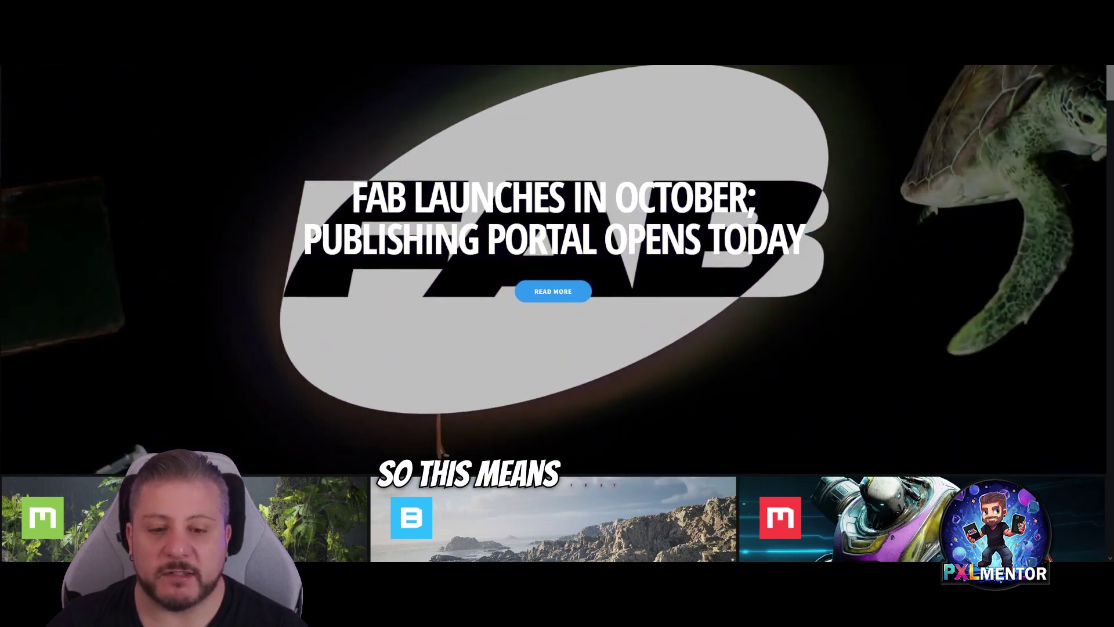
Step: Reach MY SCANS from the Megascans tile and dismiss the 'A New Home for Megascans' dialog and banner
left_click(258, 500)
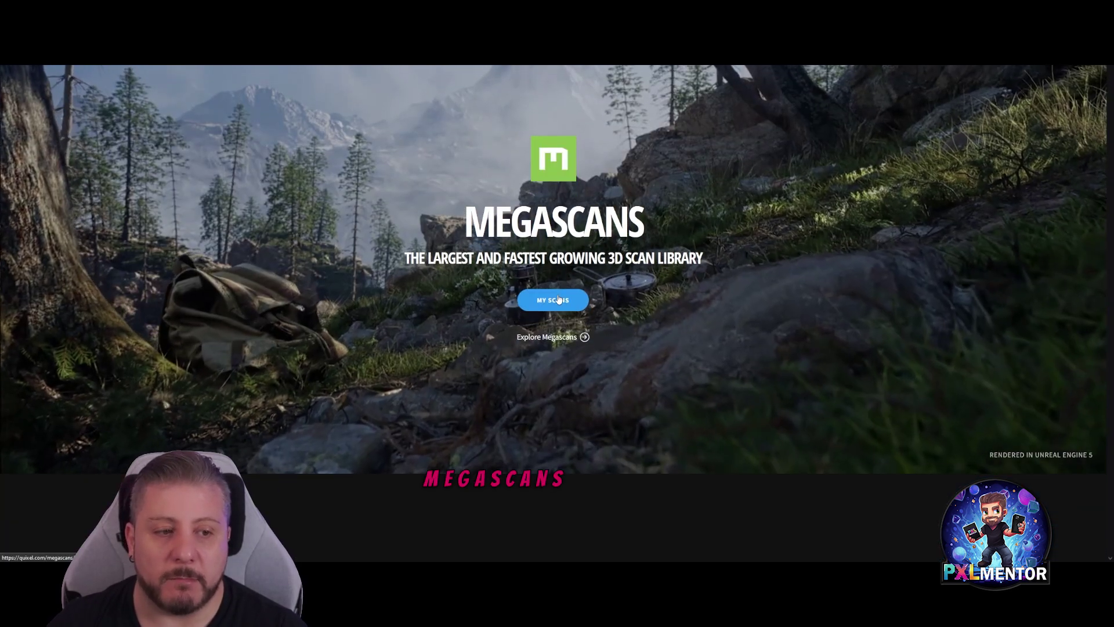
left_click(557, 300)
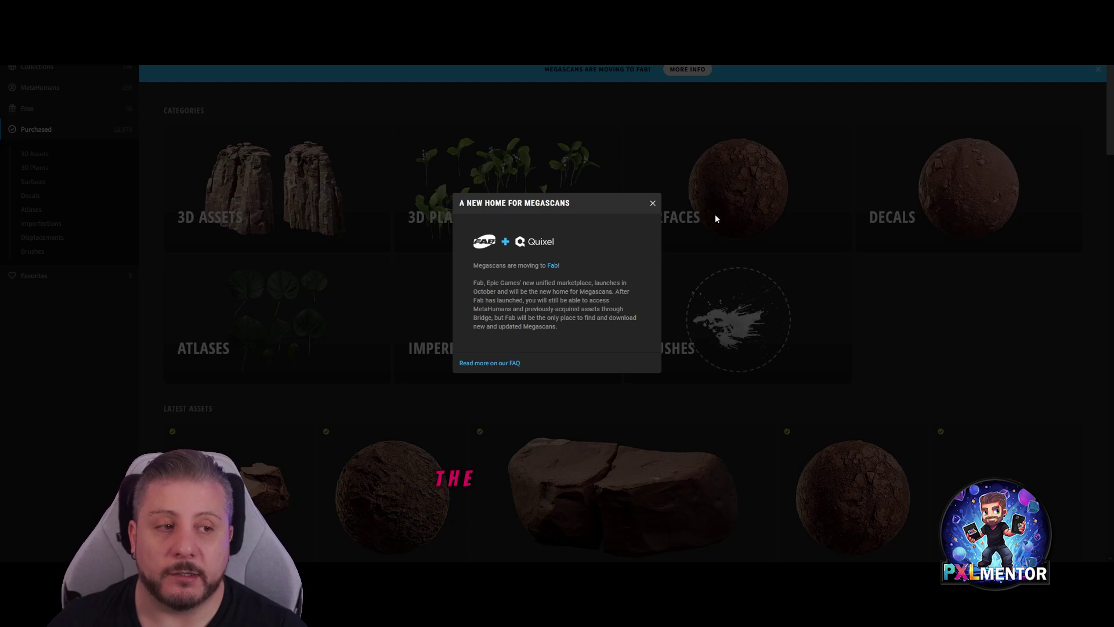
left_click(654, 205)
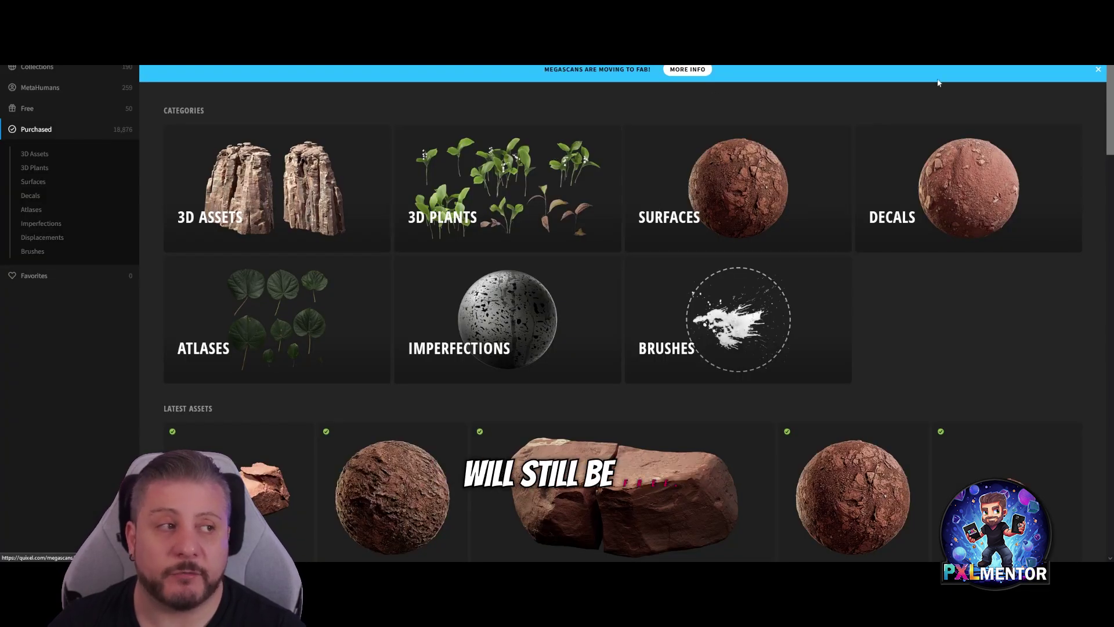
left_click(1096, 70)
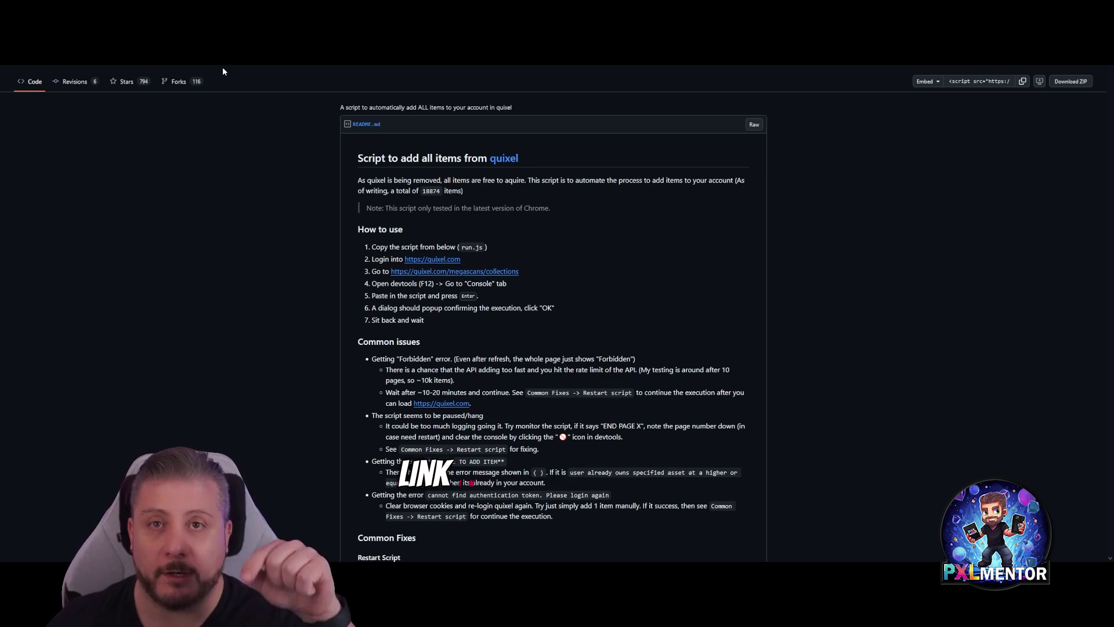
scroll(201, 228, "up", 1)
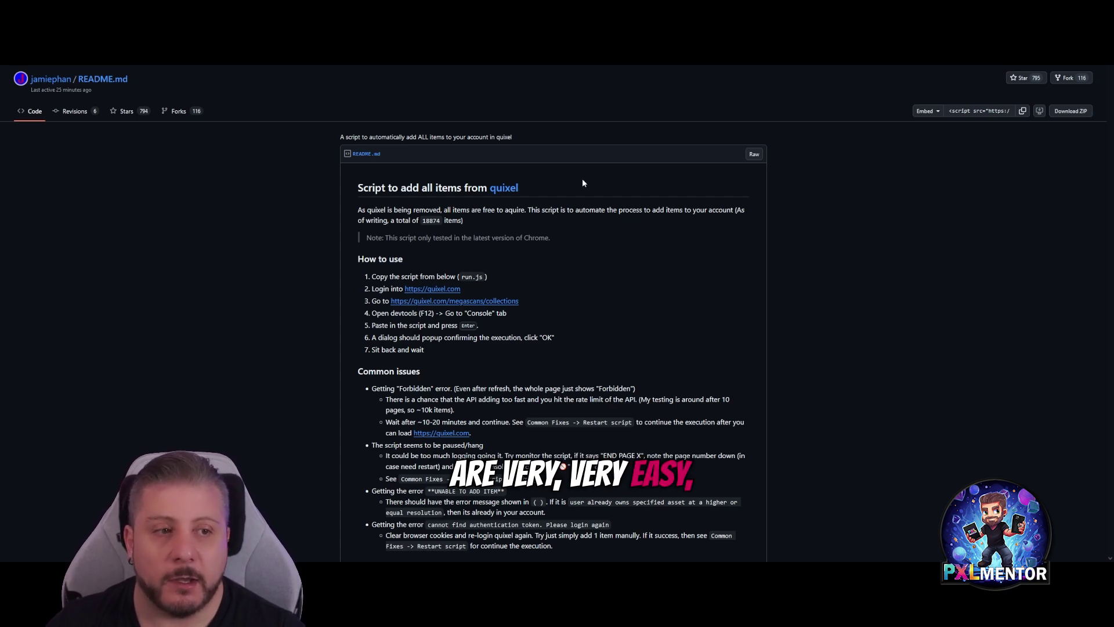
scroll(797, 189, "down", 3)
scroll(796, 188, "down", 2)
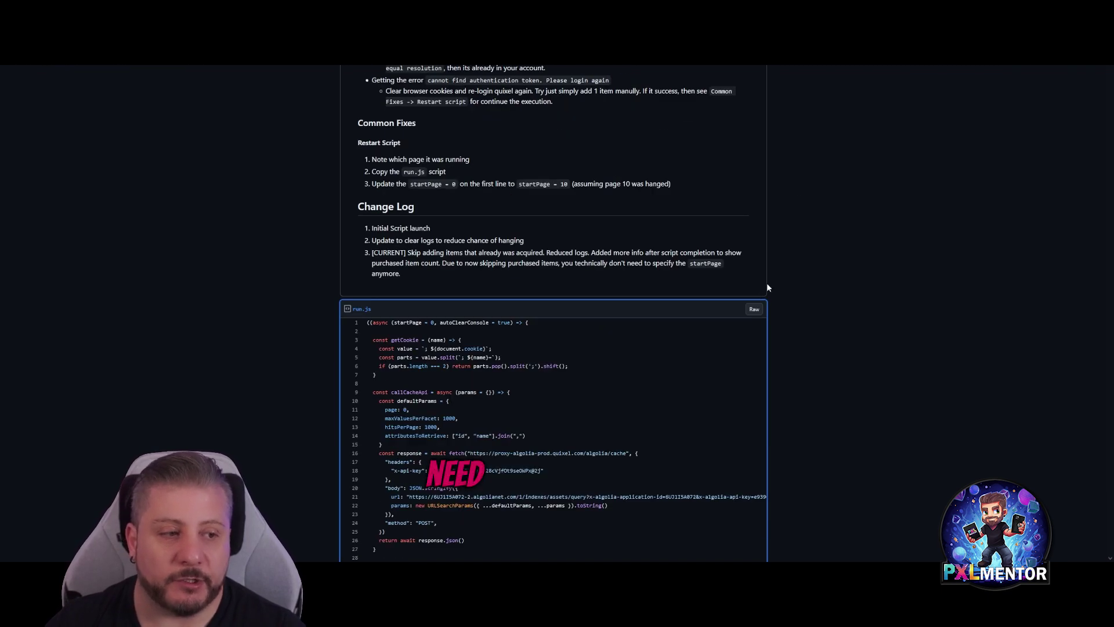
Step: View run.js in Raw form and select the entire script text for copying
left_click(755, 312)
key("ctrl+a")
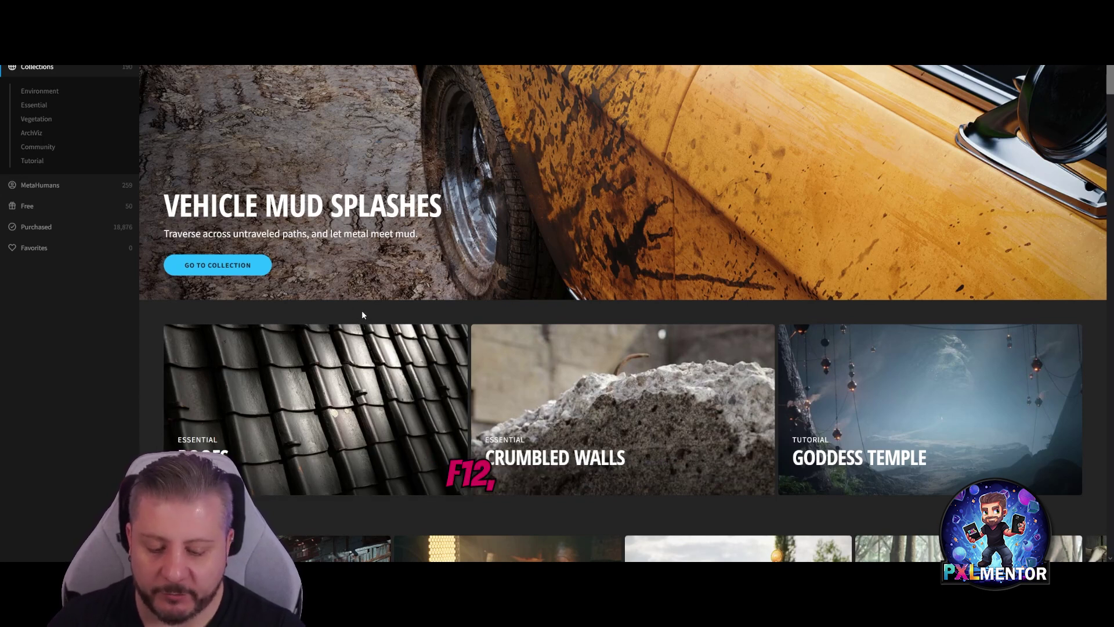
Step: Paste the copied run.js into the F12 console, execute it and confirm adding items to the account
key("F12")
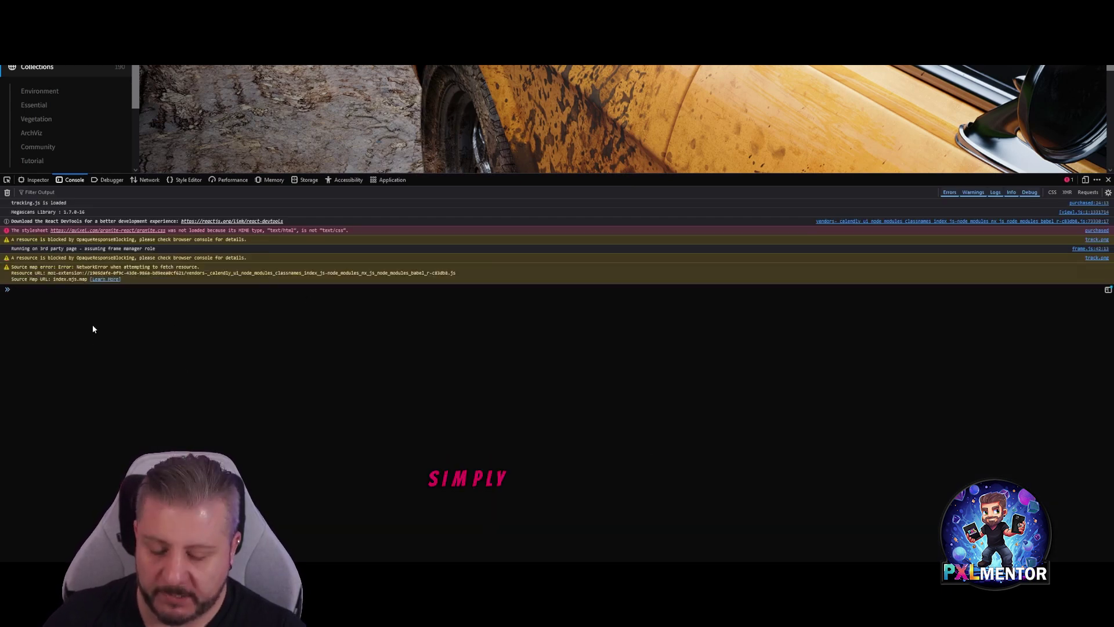
key("ctrl+v")
key("Return")
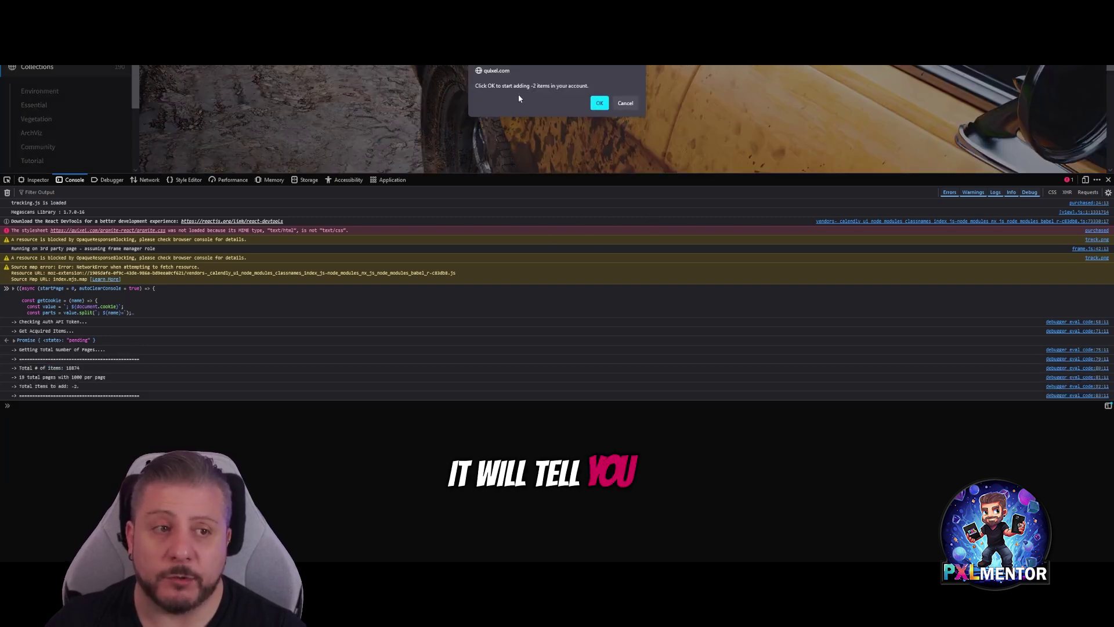
left_click(601, 104)
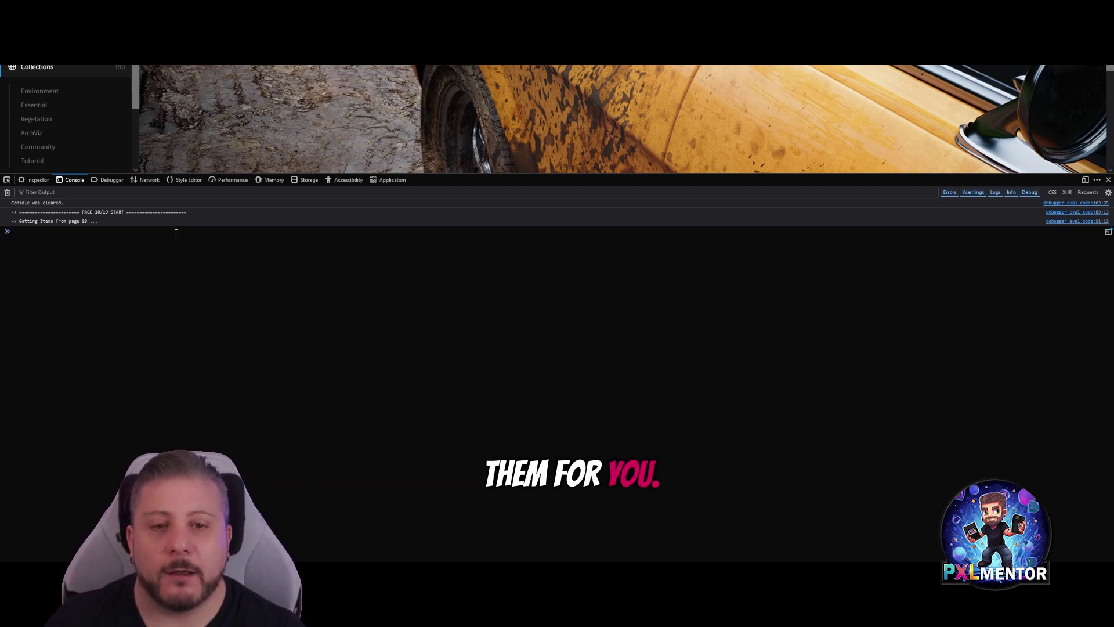
Step: Re-run the script from console history until it reports 18,876 of 18,874 items added
left_click(118, 227)
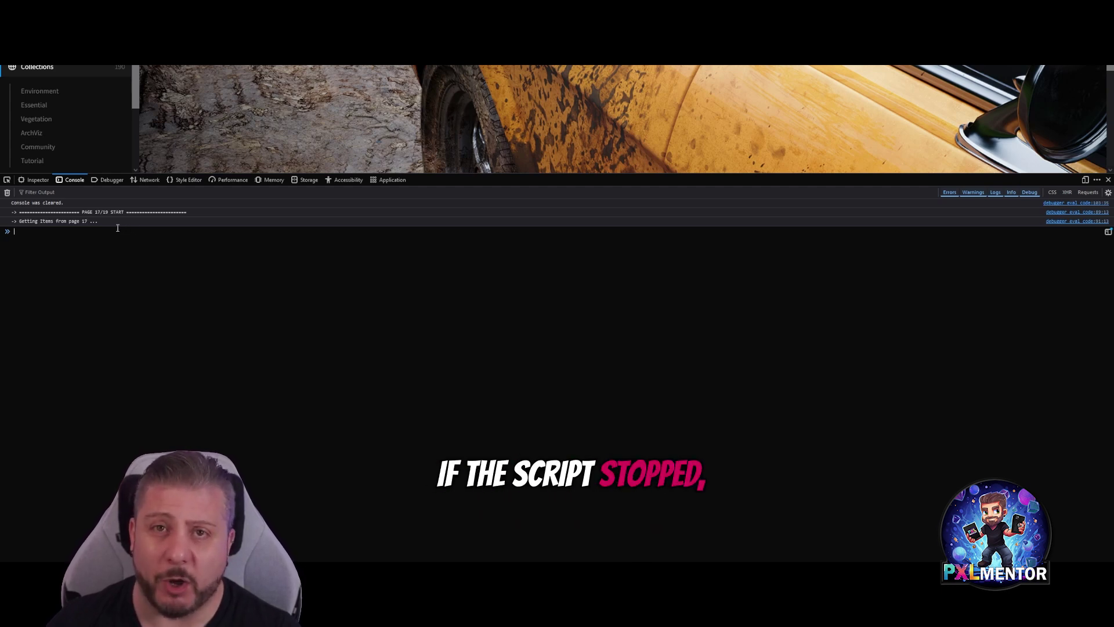
key("Up")
key("Return")
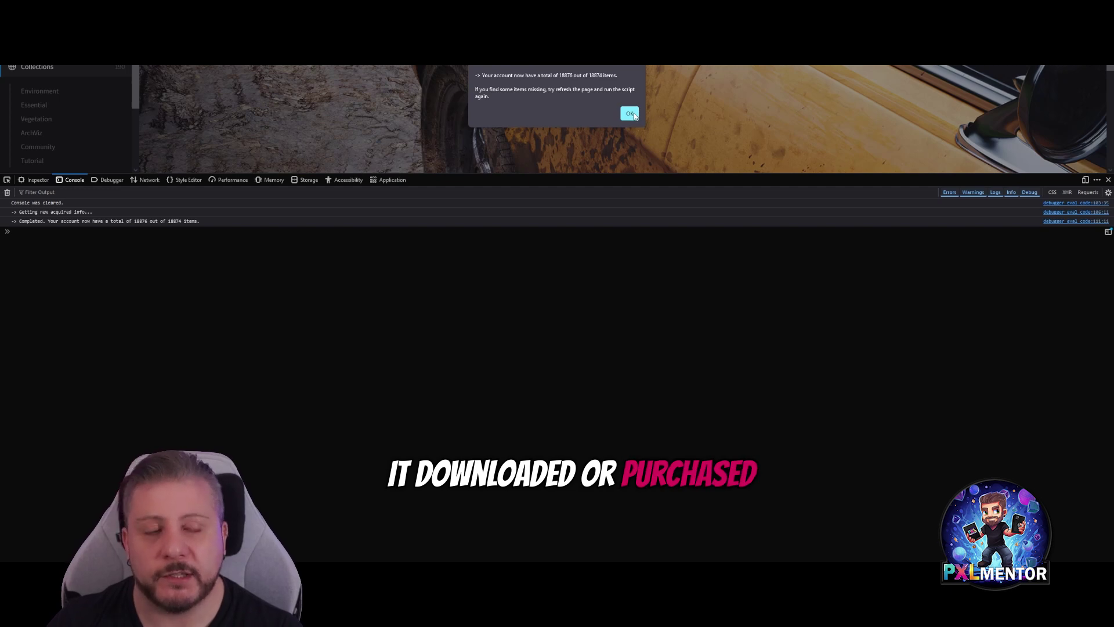
Step: Acknowledge the completion alert, close DevTools and show Purchased listing 18,876 items
left_click(631, 114)
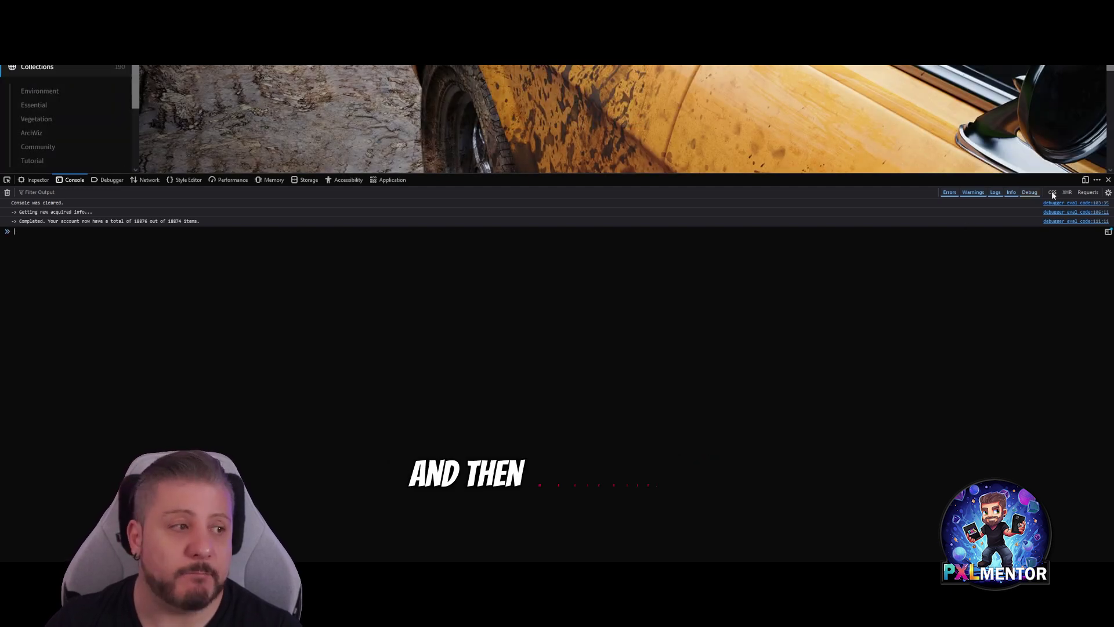
left_click(1108, 179)
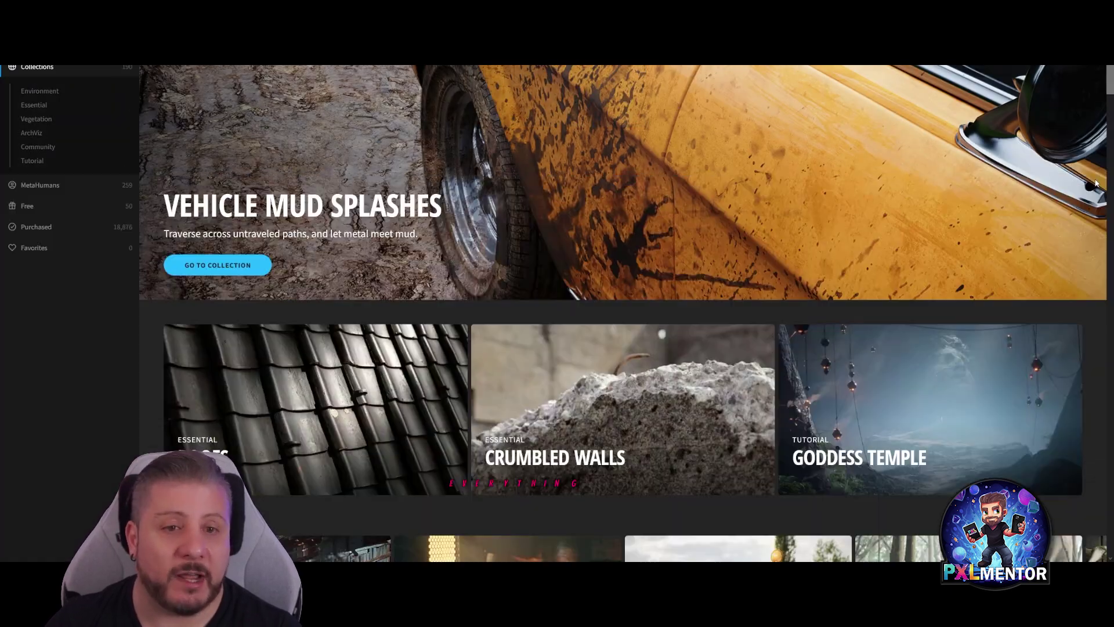
left_click(90, 230)
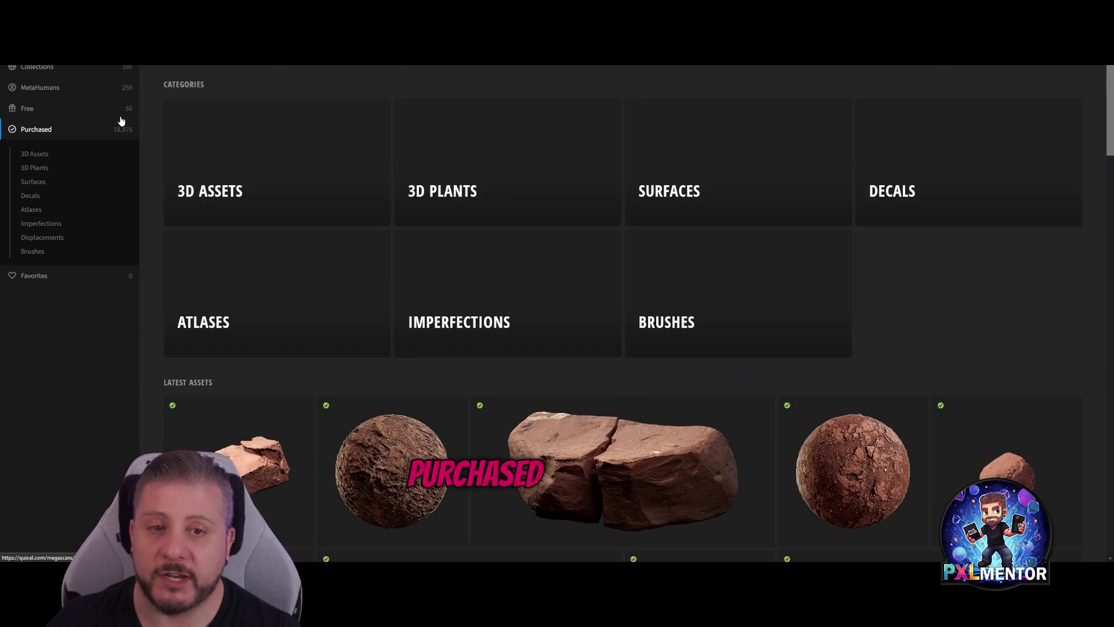